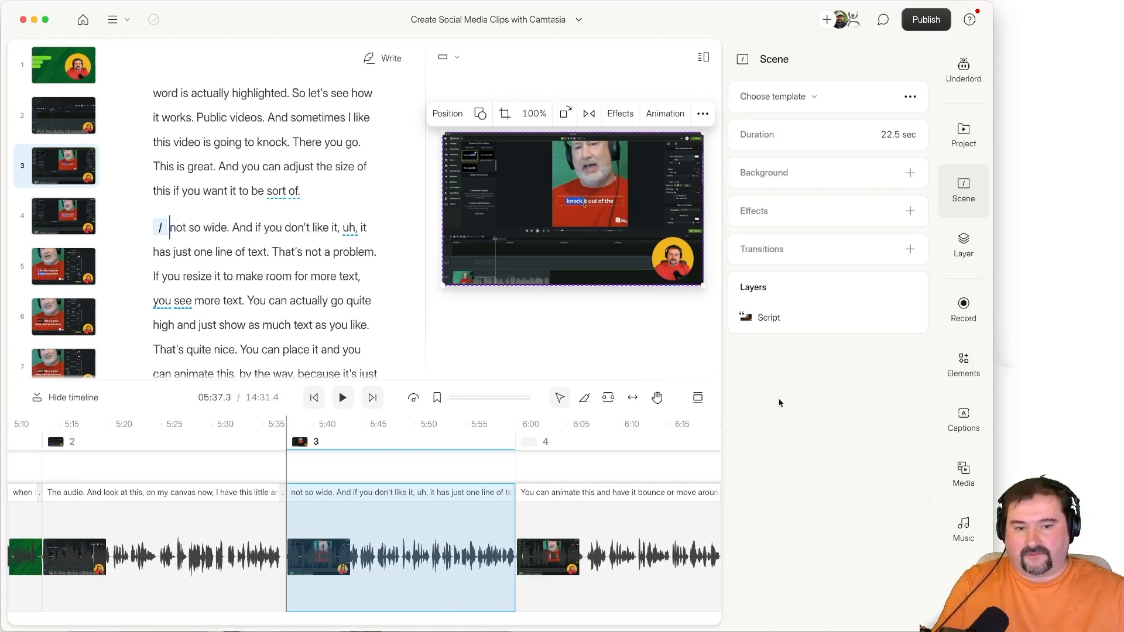
- Lower the volume of scene 3's Script layer to -12.4 dB
left_click(953, 252)
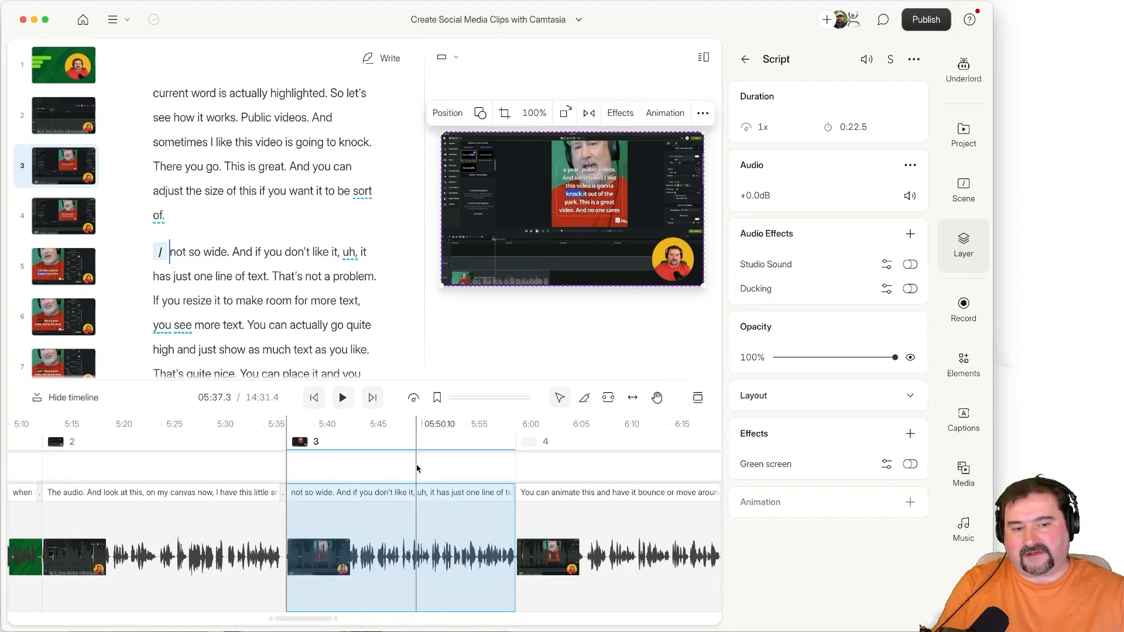
left_click(416, 555)
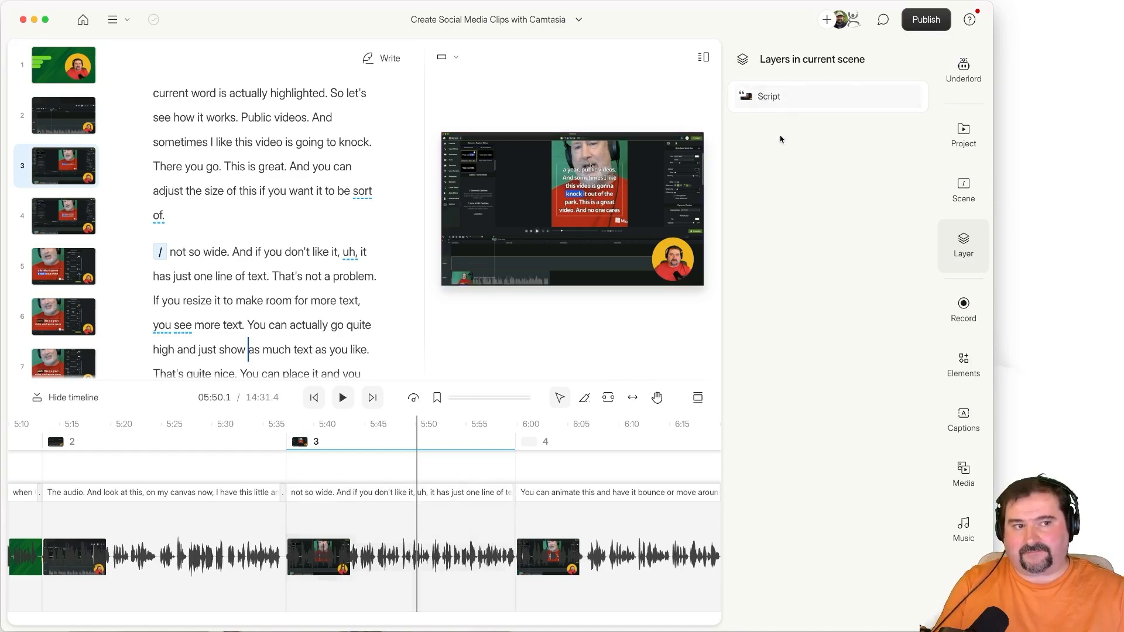
left_click(766, 97)
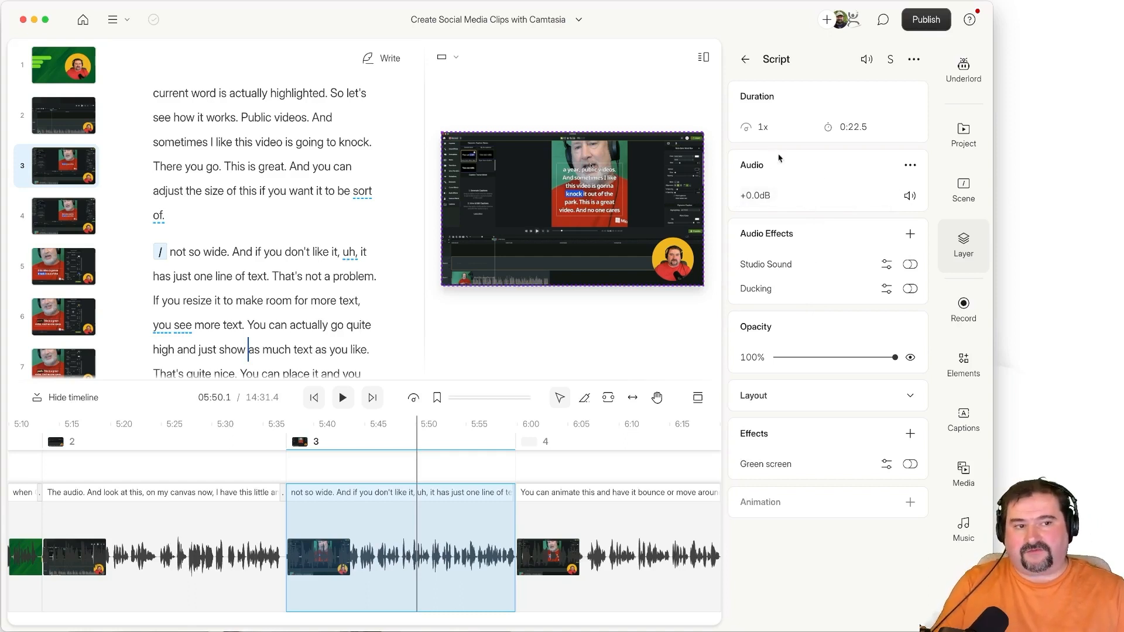
left_click_drag(854, 199, 744, 202)
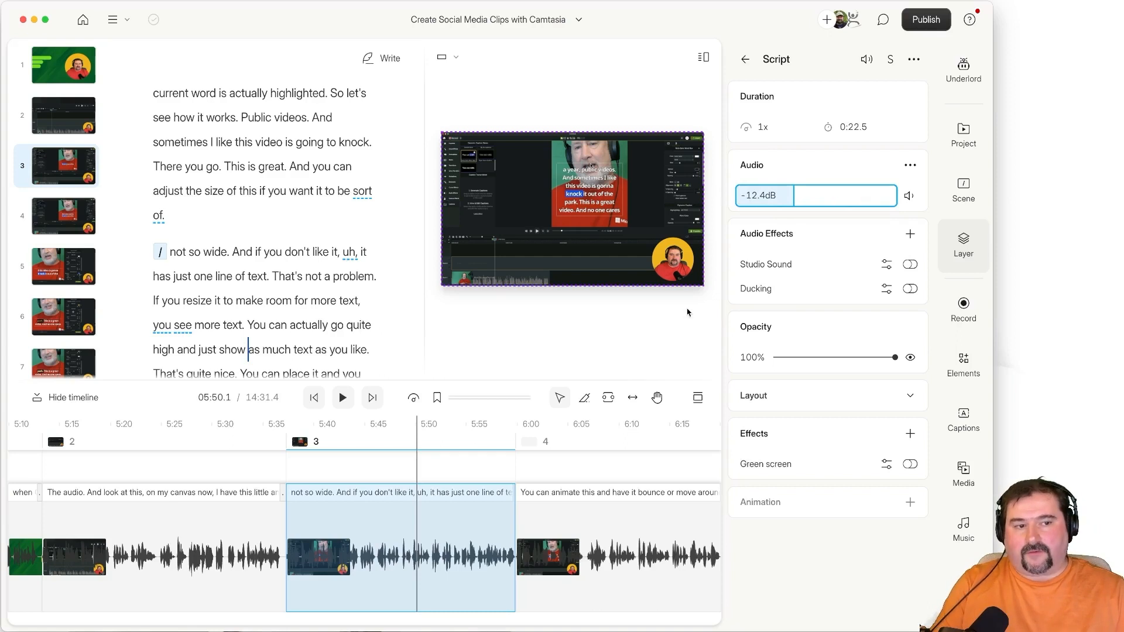
- Select a range of about 7 s in the middle of scene 3's audio and set its volume to -2.7 dB
left_click(392, 577)
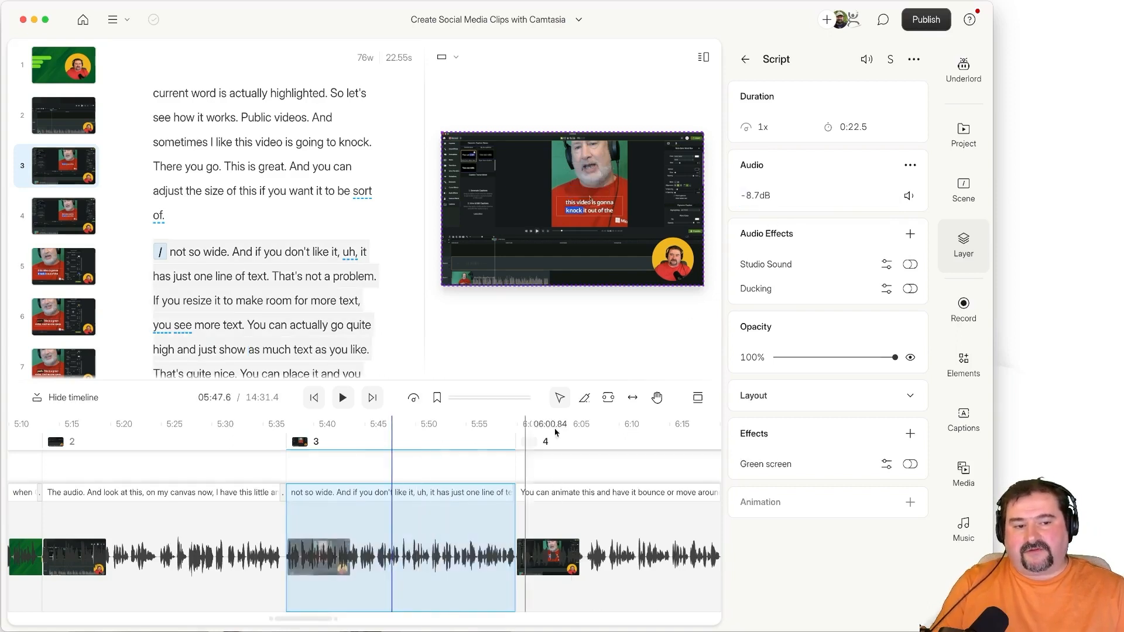
left_click(608, 398)
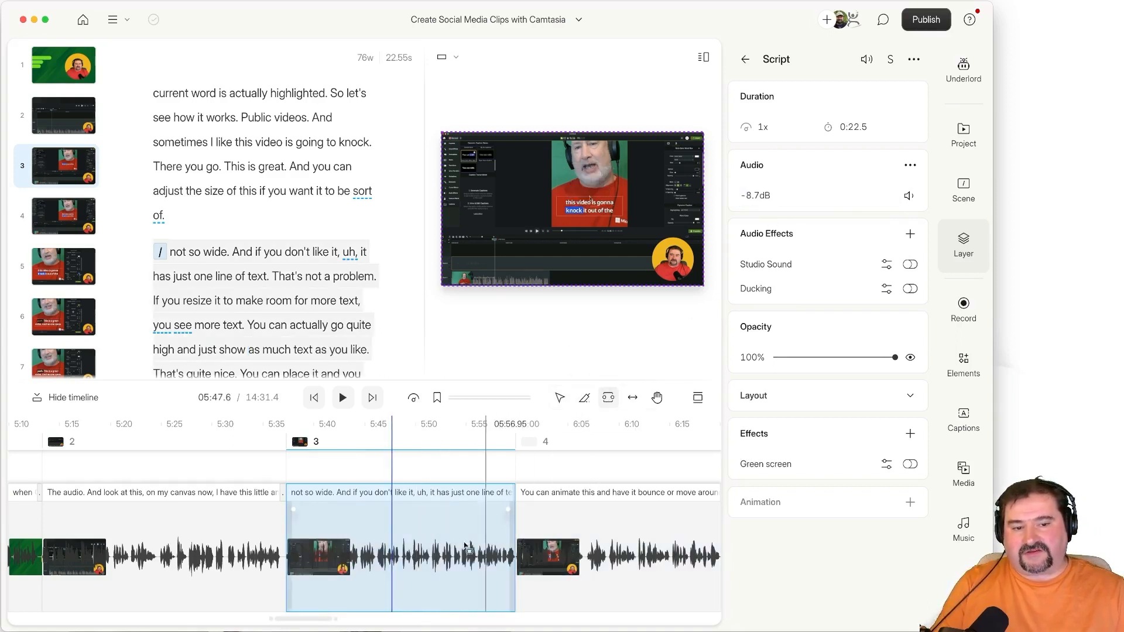
left_click_drag(361, 565, 432, 566)
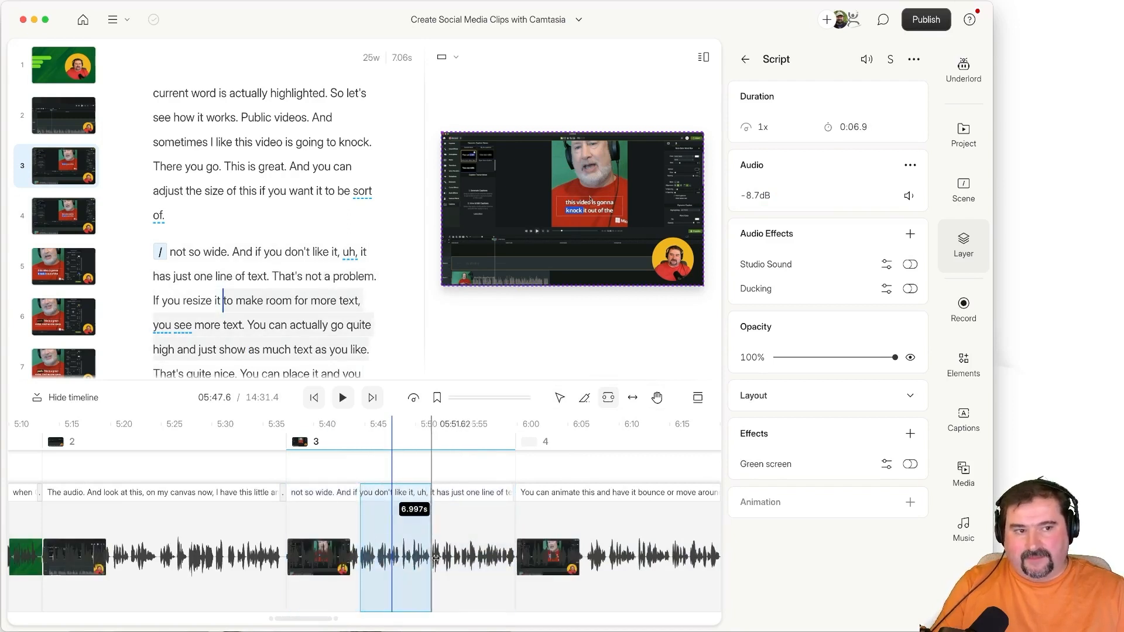
left_click_drag(778, 201, 737, 213)
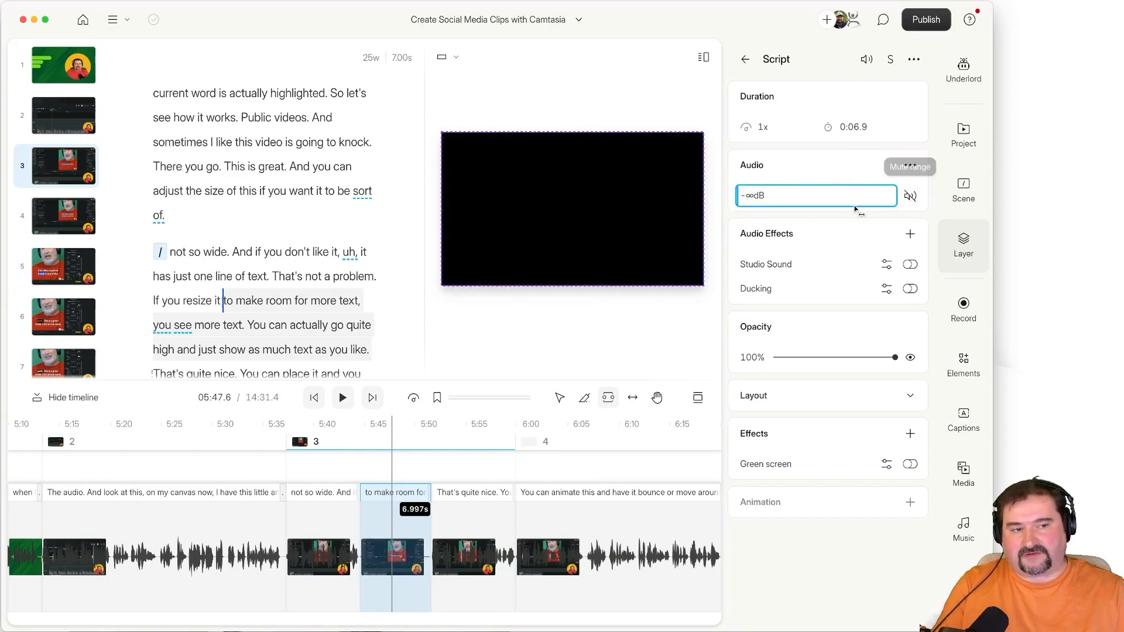
left_click_drag(778, 197, 807, 195)
scroll(414, 530, "up", 5)
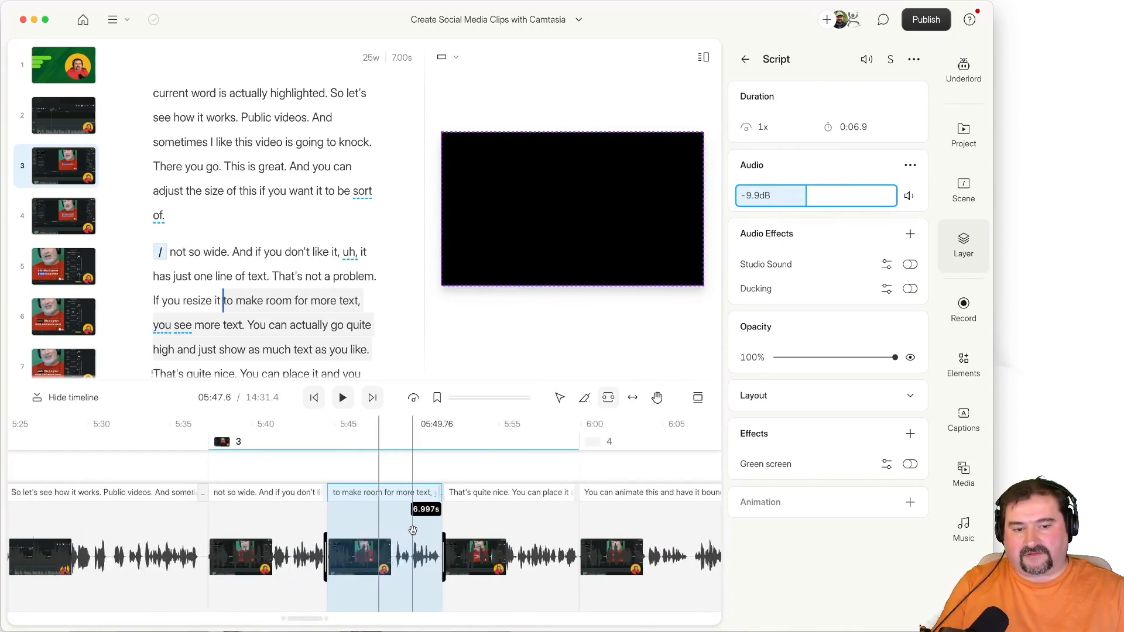
left_click_drag(807, 195, 826, 221)
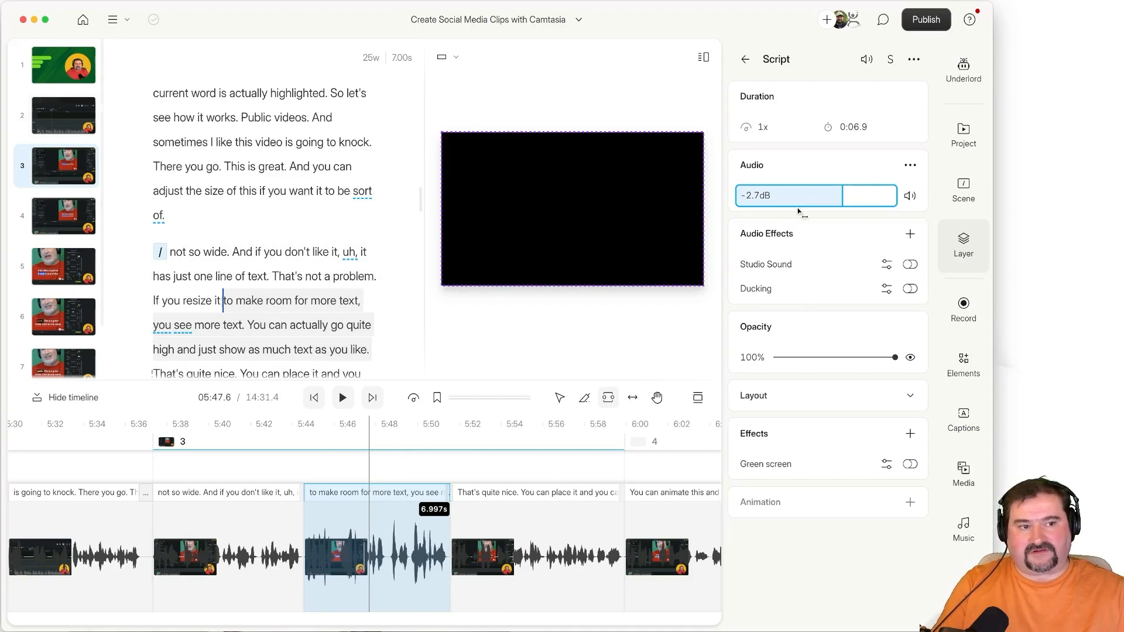
- Reselect scene 3's whole Script layer and set its volume to -8.4 dB
left_click(69, 177)
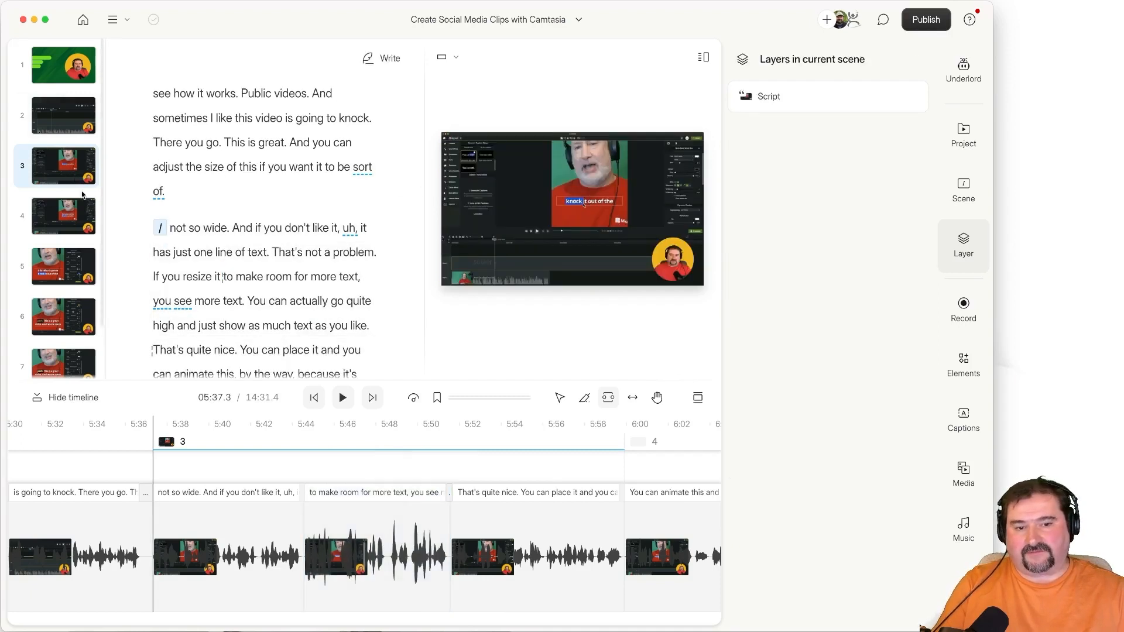
left_click(756, 100)
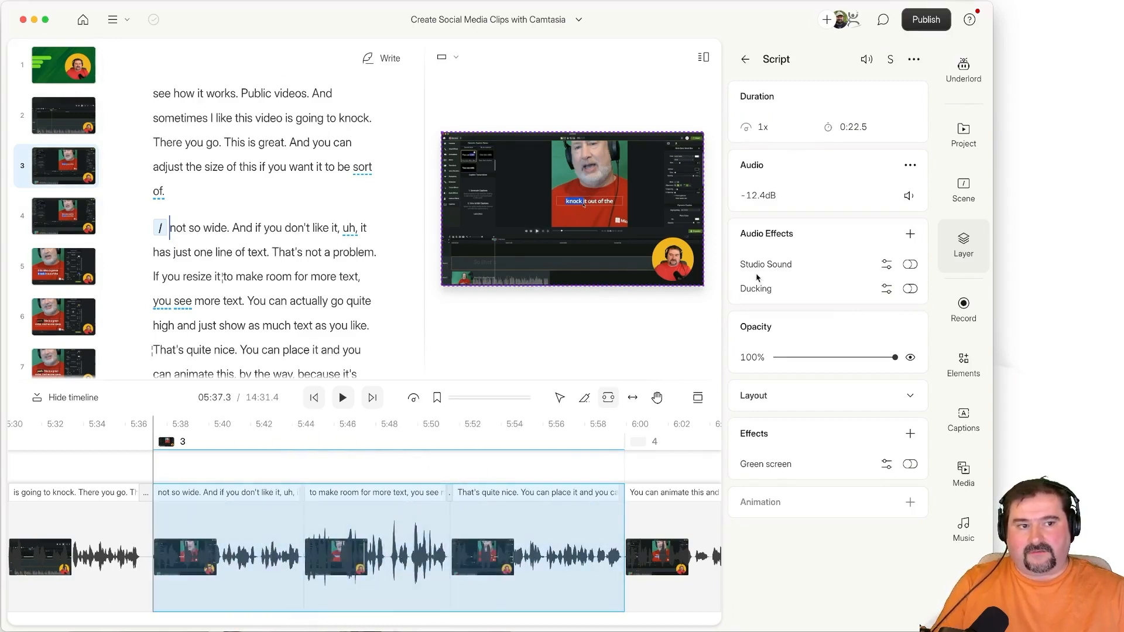
left_click_drag(771, 198, 798, 198)
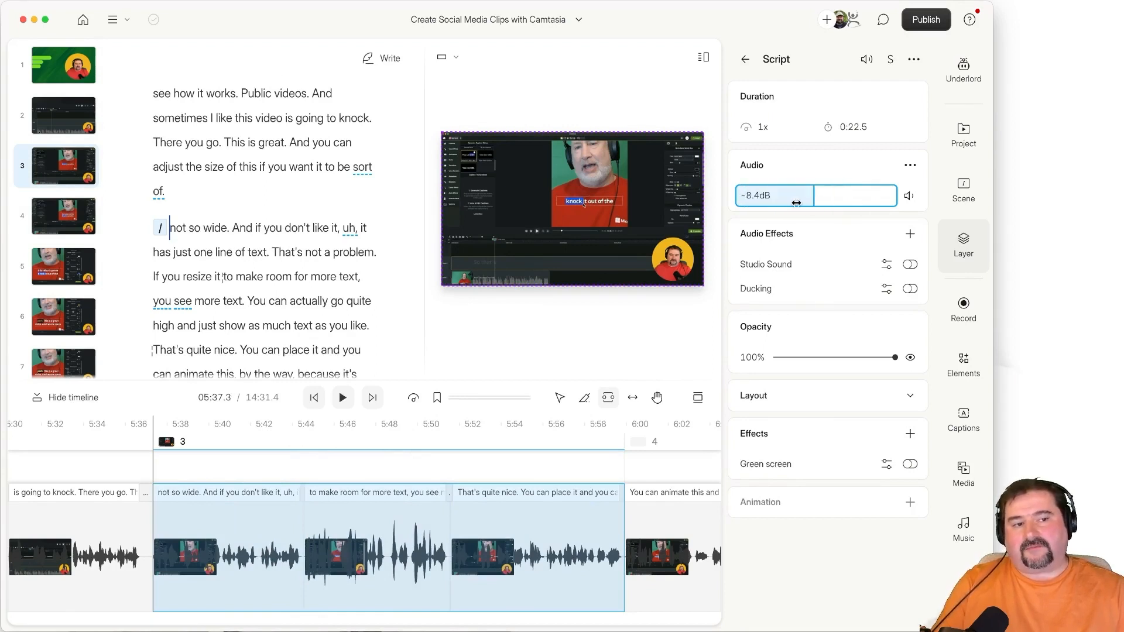
- Mute and unmute scene 3's Script layer several times, and set its volume to -6.3 dB
left_click(909, 196)
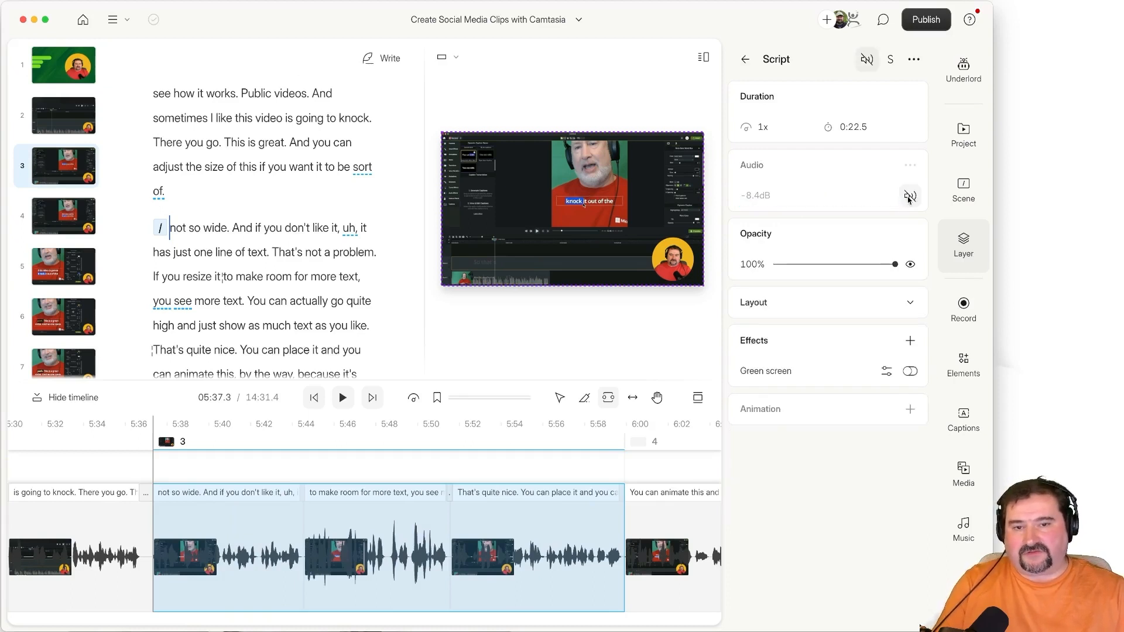
left_click(909, 196)
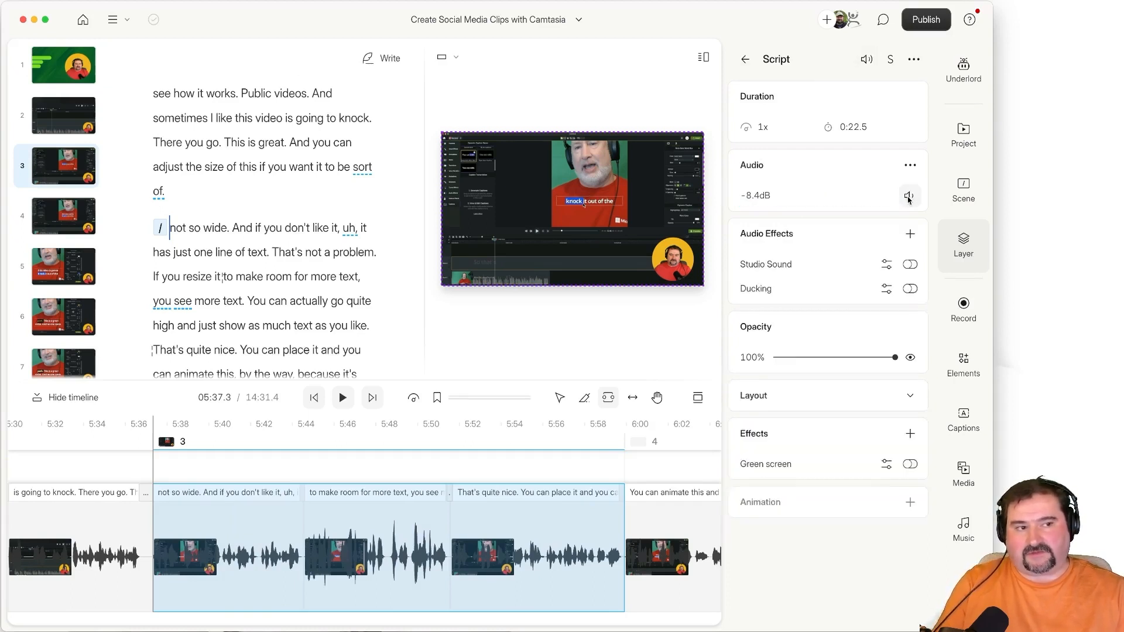
left_click(910, 197)
left_click(910, 197)
left_click(910, 196)
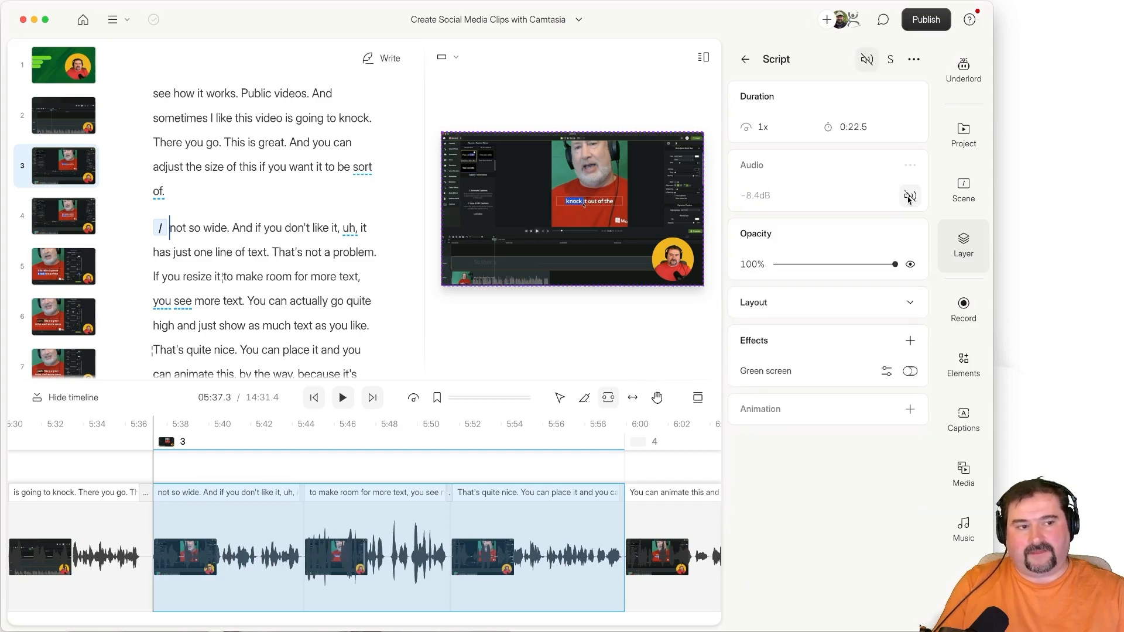
left_click(909, 197)
left_click_drag(786, 200, 797, 200)
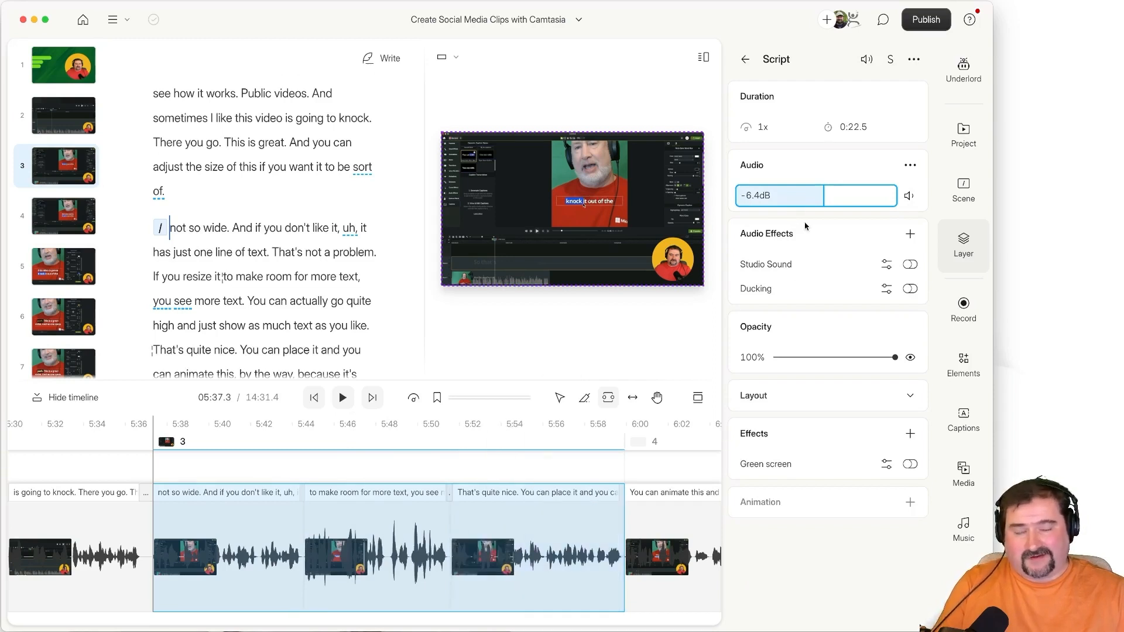
left_click_drag(813, 198, 816, 195)
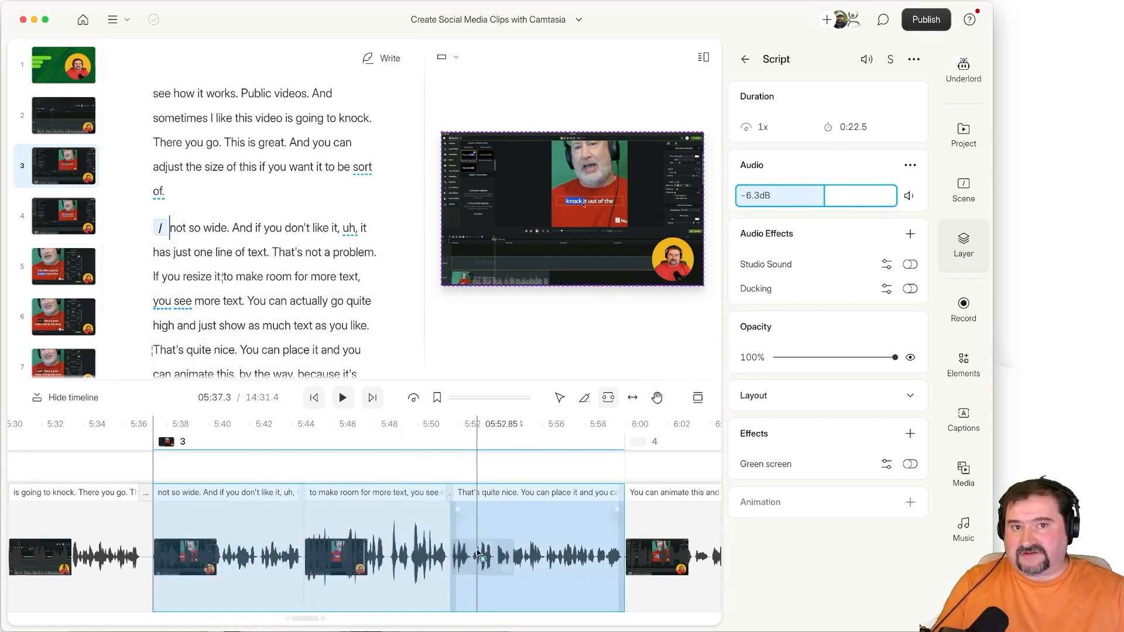
- Select a range of about 19.8 s covering most of scene 3's audio and set its volume to -1.8 dB
left_click(377, 466)
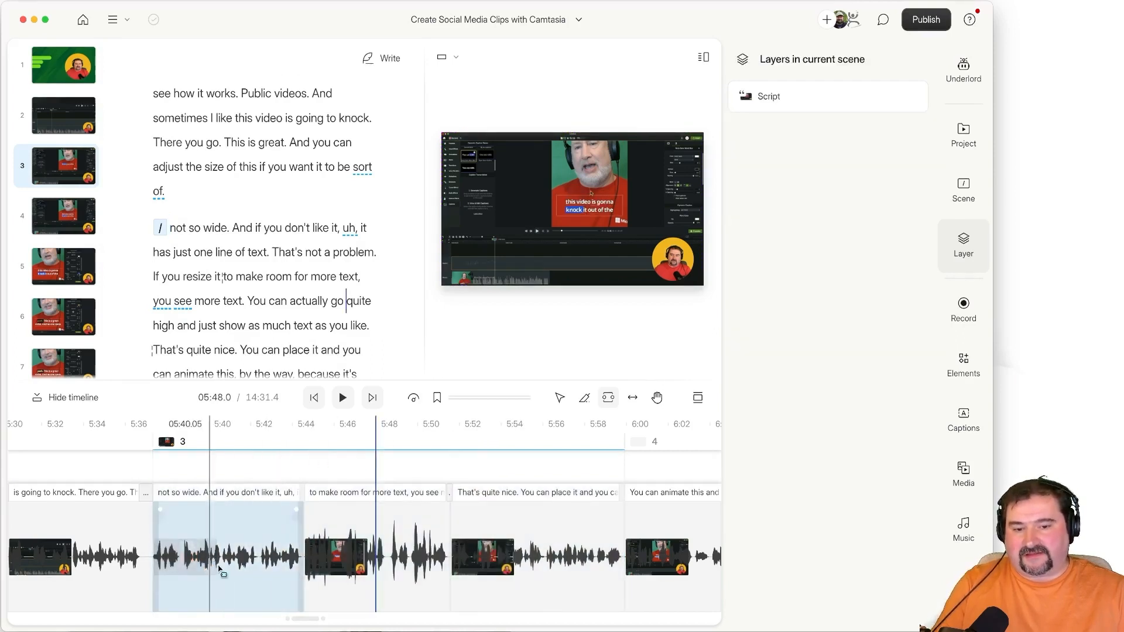
left_click_drag(183, 568, 596, 571)
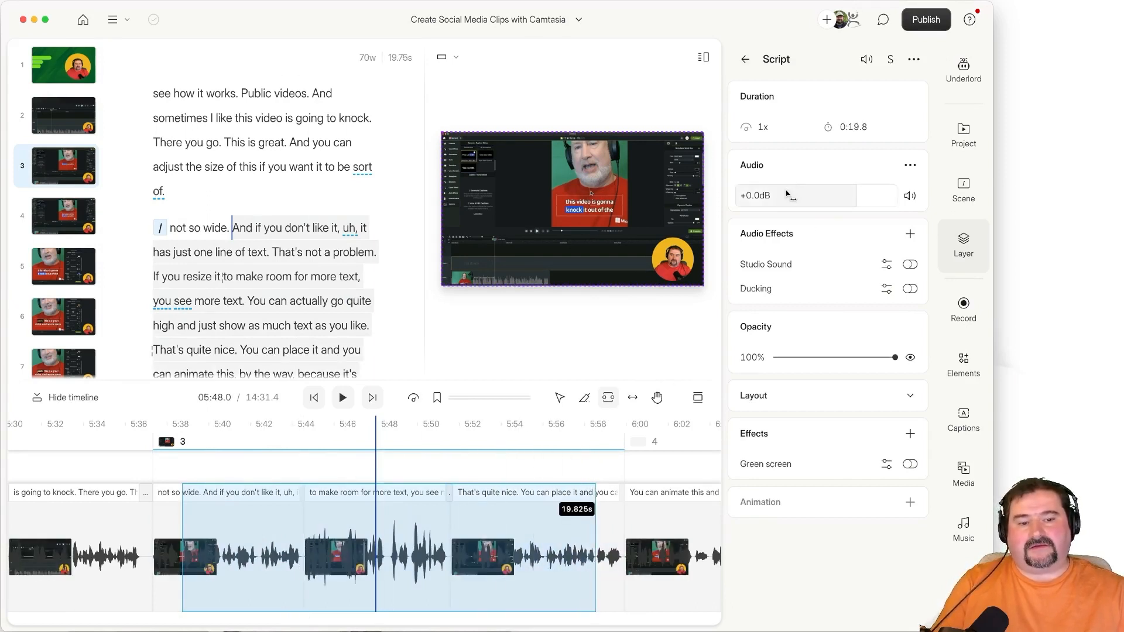
mouse_move(788, 196)
left_mouse_down()
mouse_move(852, 199)
mouse_move(766, 194)
mouse_move(792, 196)
left_mouse_up()
- Select the script sentence "And if you don't like it, uh, it has just one line of text." and set its volume to -1.5 dB
left_click(244, 229)
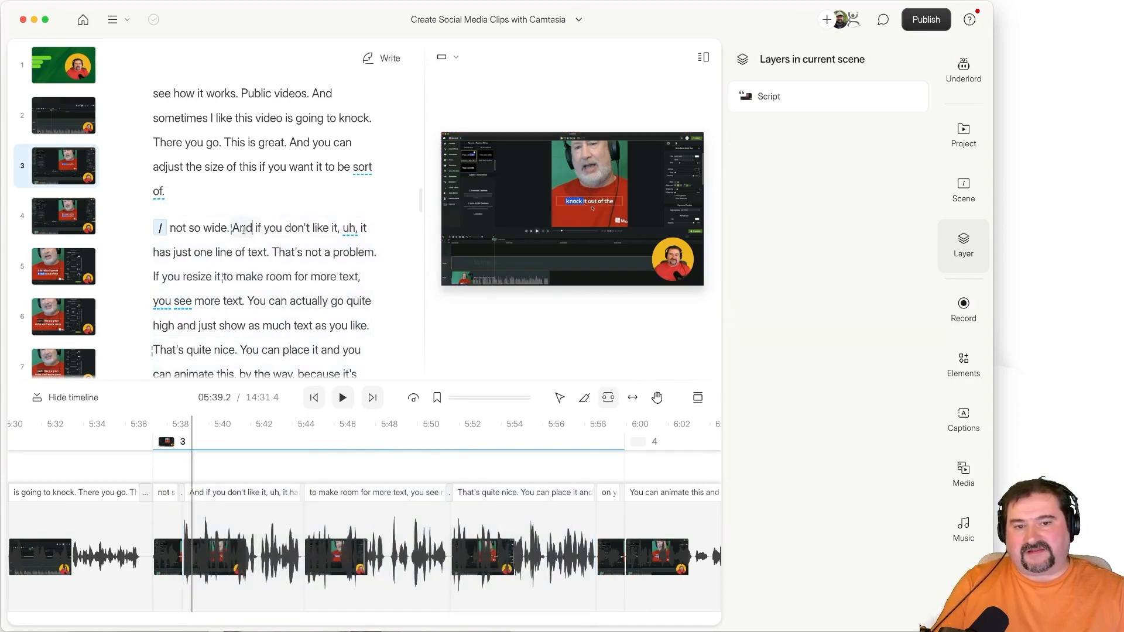
left_click_drag(233, 228, 272, 257)
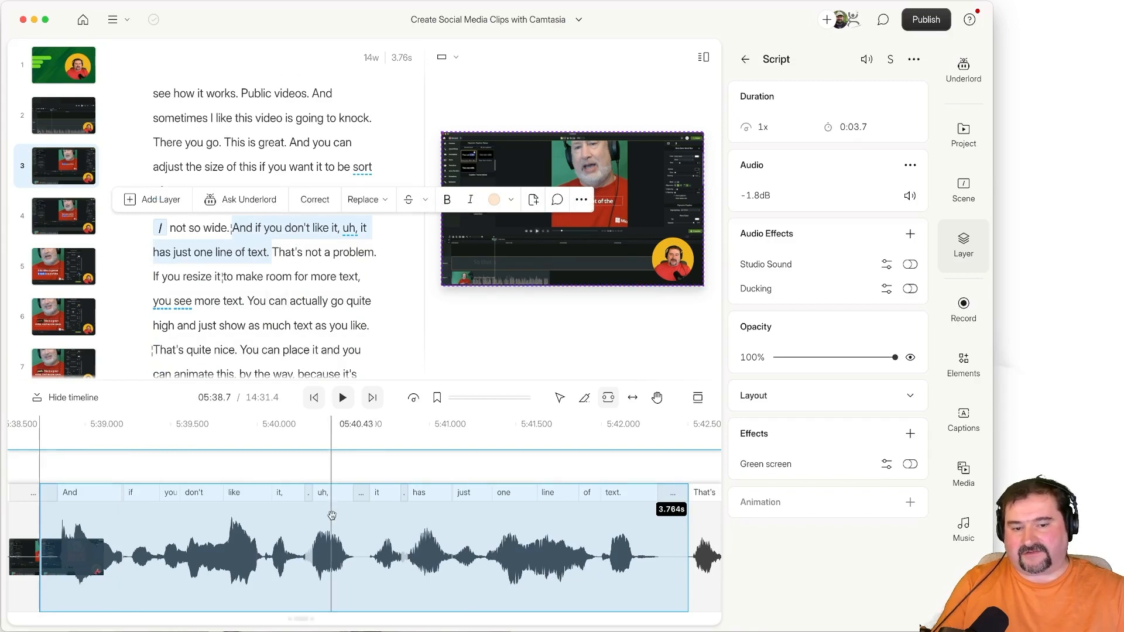
left_click_drag(782, 206, 786, 193)
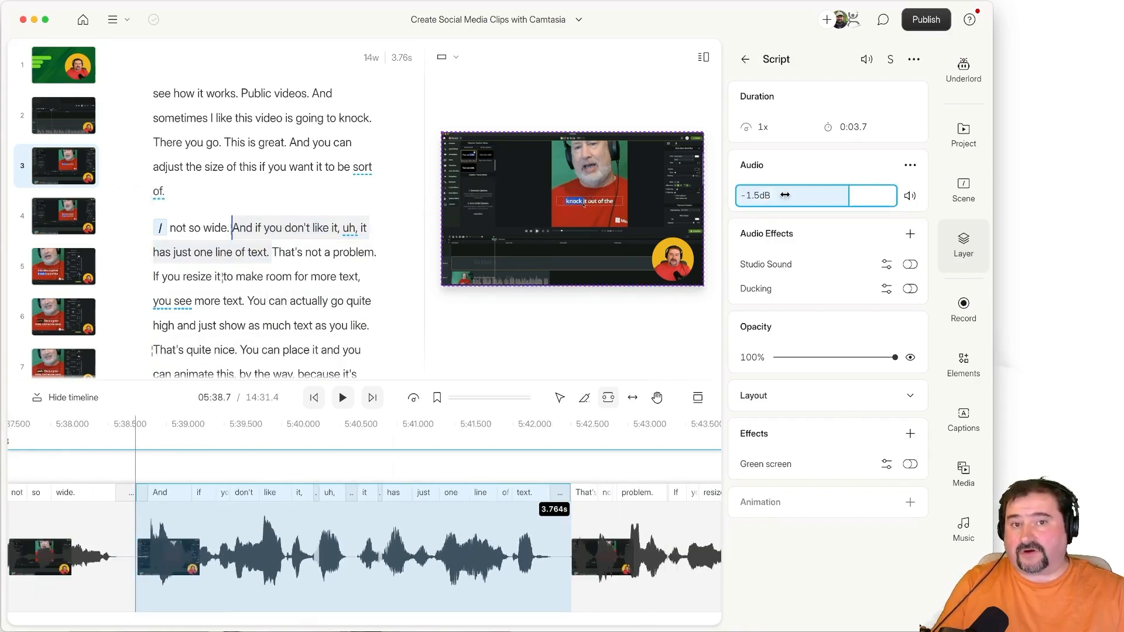
- Select scene 3's entire Script layer, set its volume to -6.7 dB, and deselect the layer
left_click(67, 170)
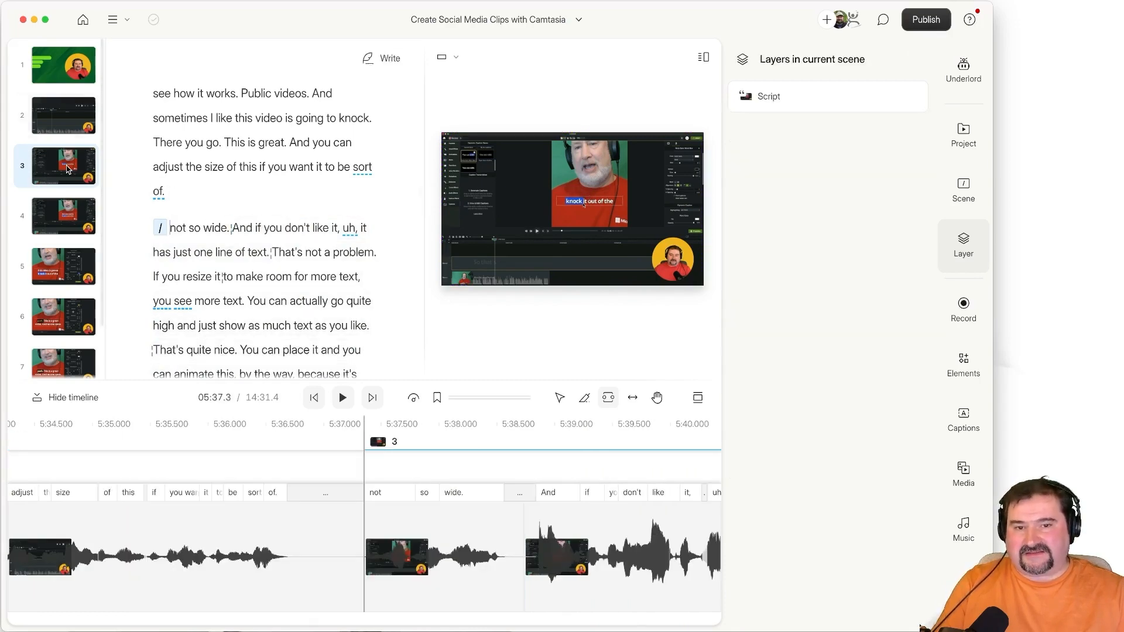
left_click(67, 169)
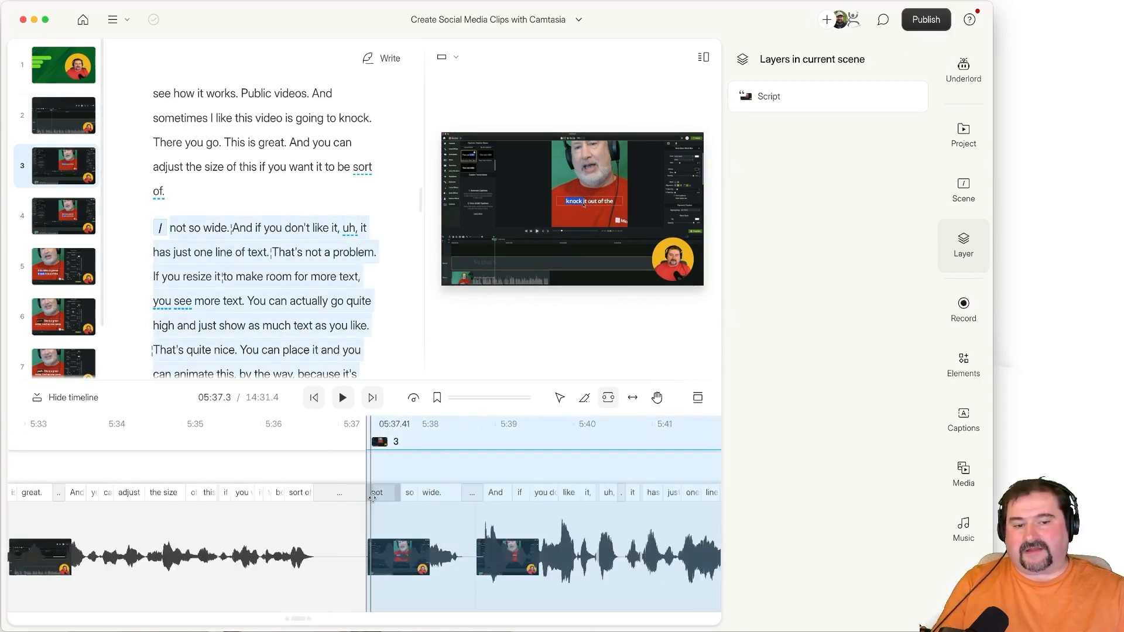
scroll(373, 502, "right", 4)
scroll(372, 502, "down", 3)
scroll(372, 502, "right", 3)
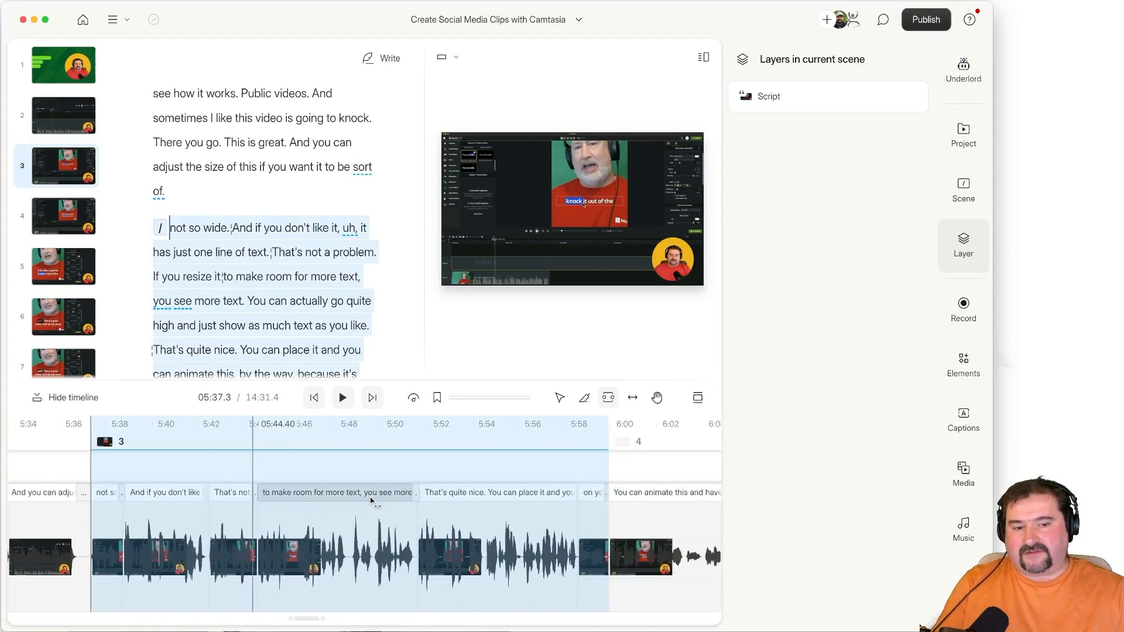
left_click(780, 98)
mouse_move(804, 196)
left_mouse_down()
mouse_move(748, 194)
mouse_move(785, 201)
left_mouse_up()
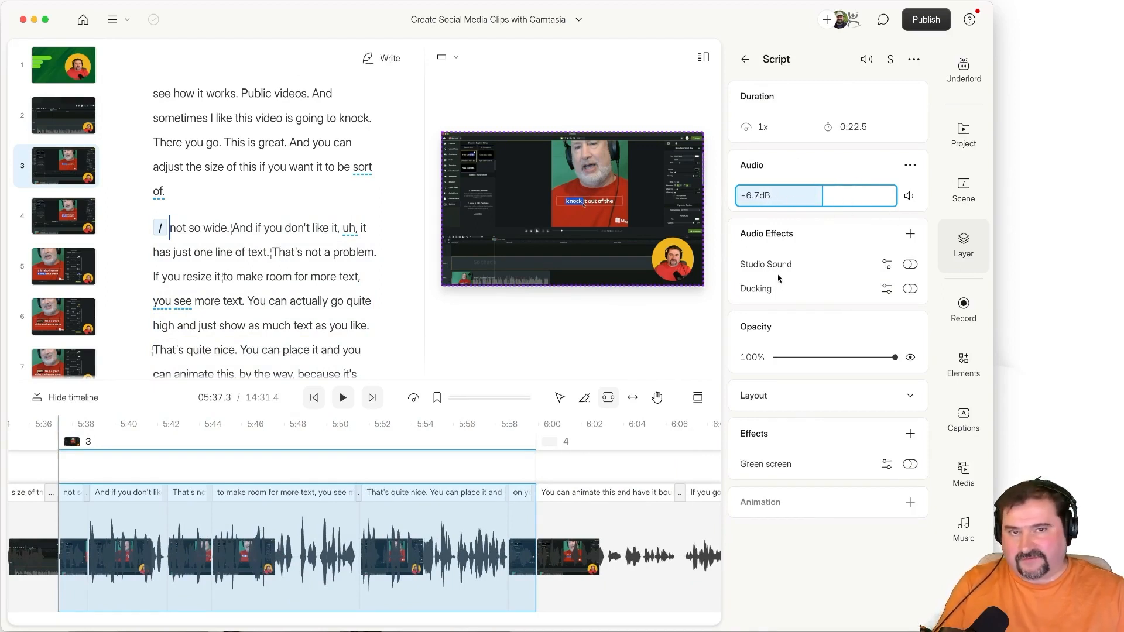
key("Escape")
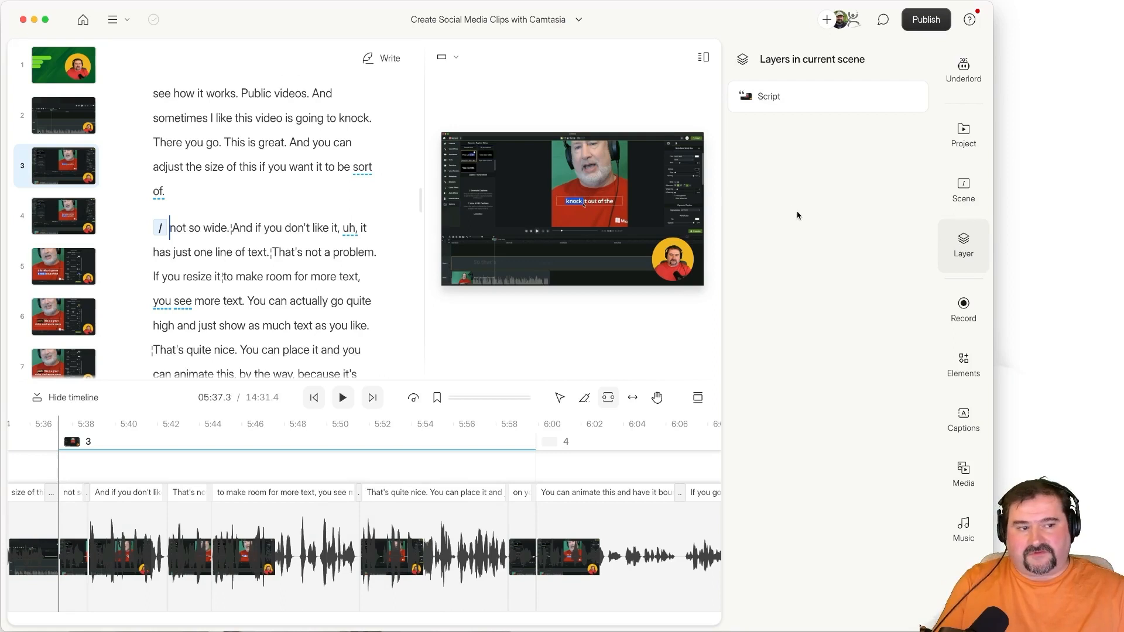
- Add a solid circle shape to scene 3 and move it toward the left side of the canvas
left_click(964, 369)
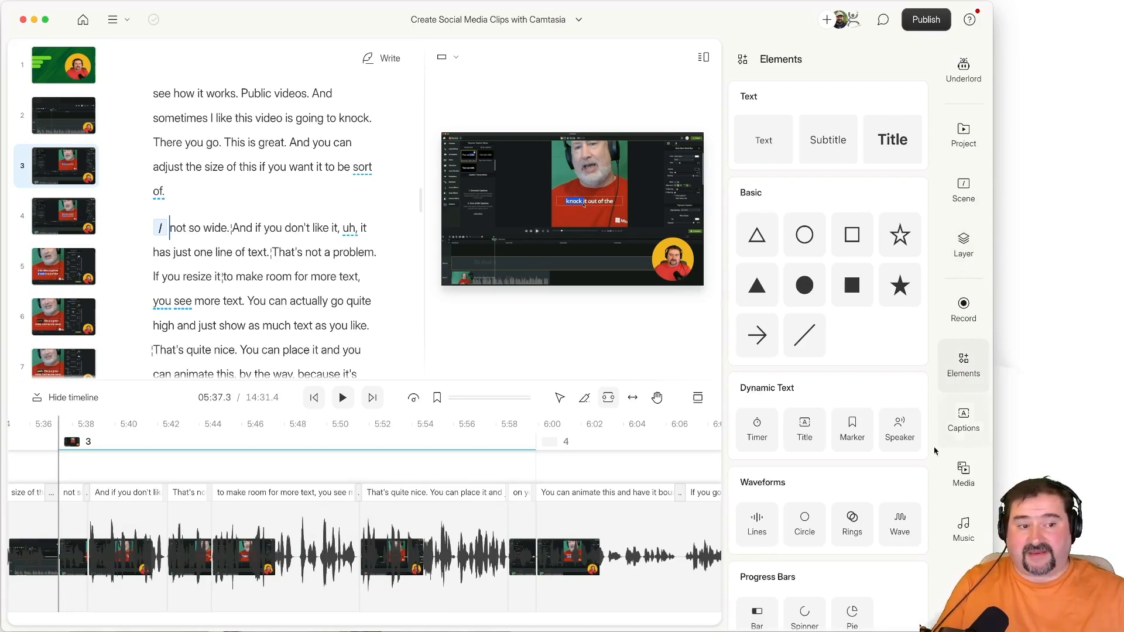
scroll(811, 361, "down", 5)
scroll(811, 361, "up", 5)
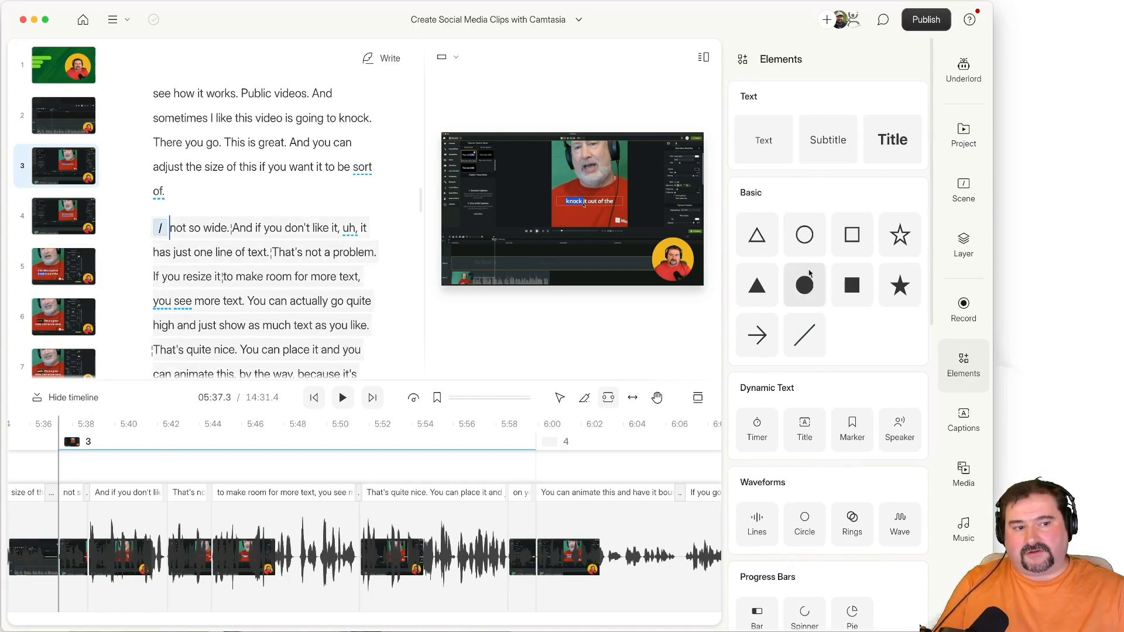
left_click(805, 287)
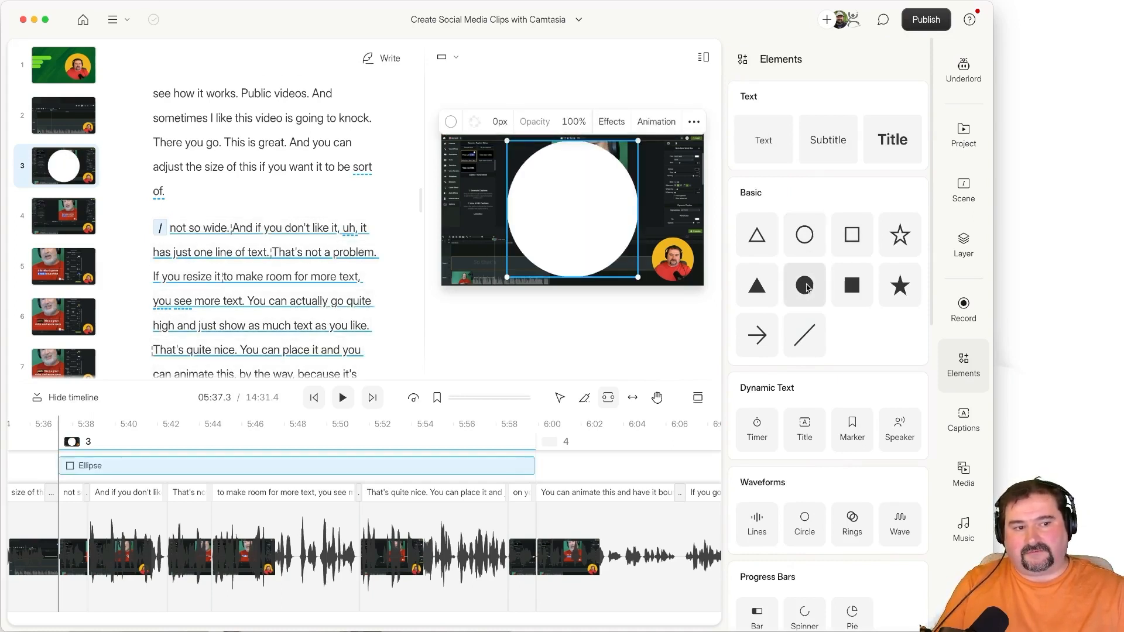
left_click_drag(563, 210, 519, 209)
- Enlarge the timeline area and place the playhead at 05:42.5 within scene 3
left_click_drag(330, 380, 337, 318)
scroll(204, 442, "down", 5)
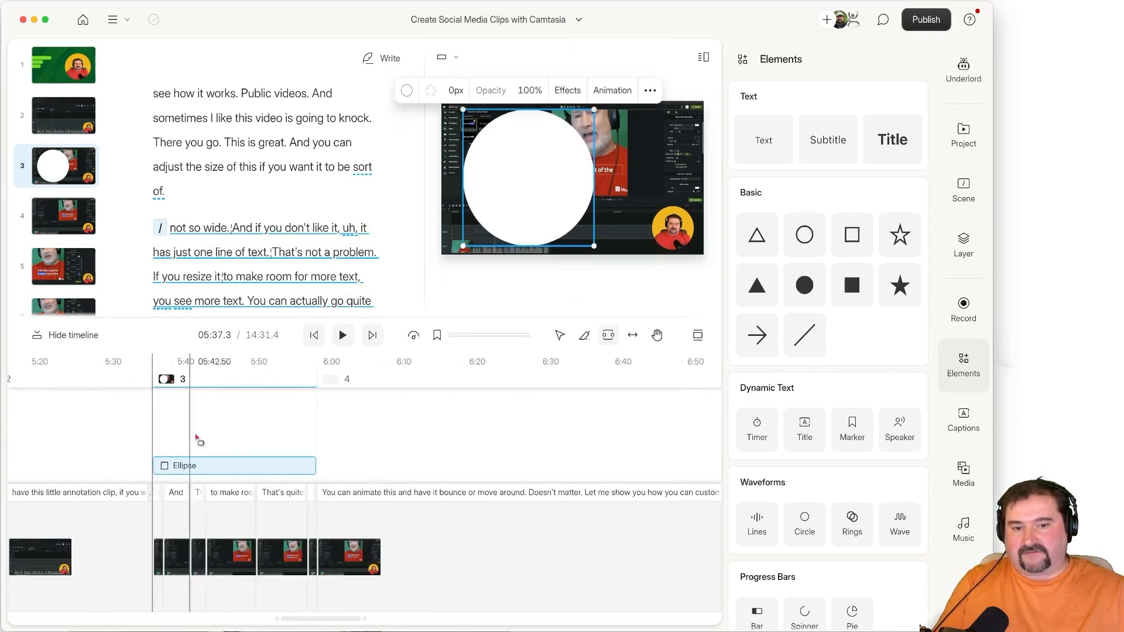
left_click(190, 417)
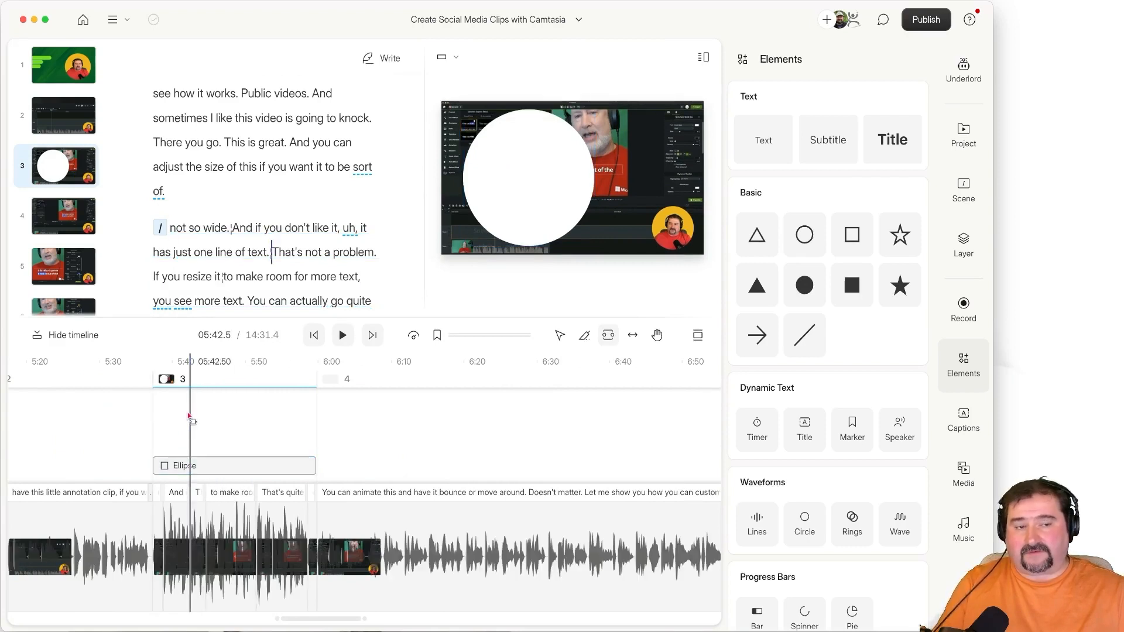
- Select the Ellipse layer in scene 3 and change its fill color to red (ff0000)
left_click(961, 238)
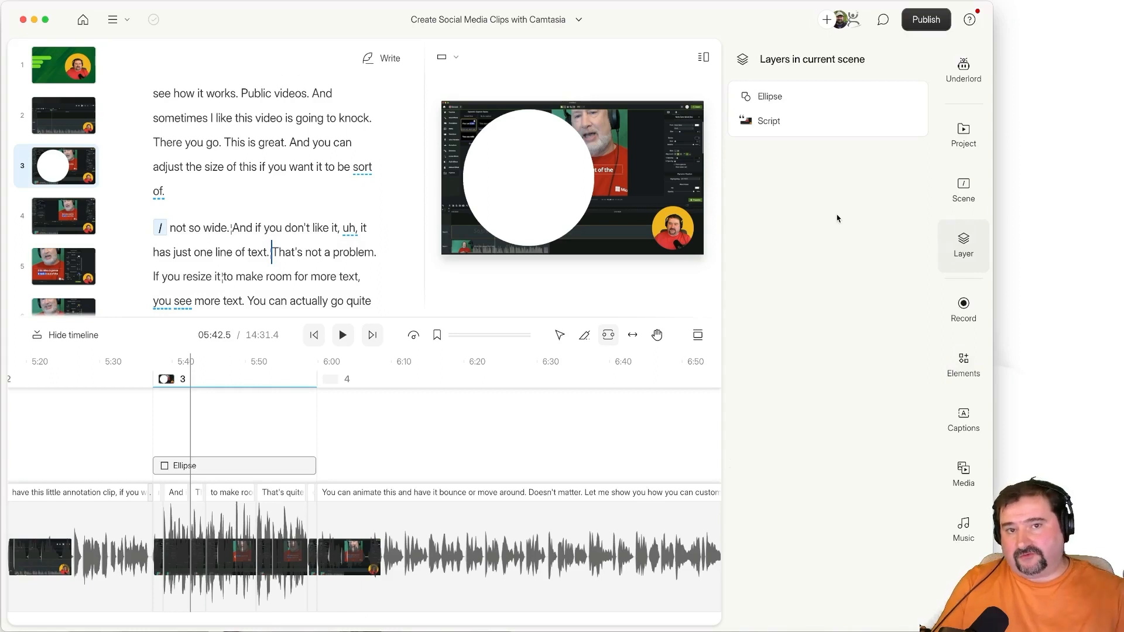
left_click(778, 98)
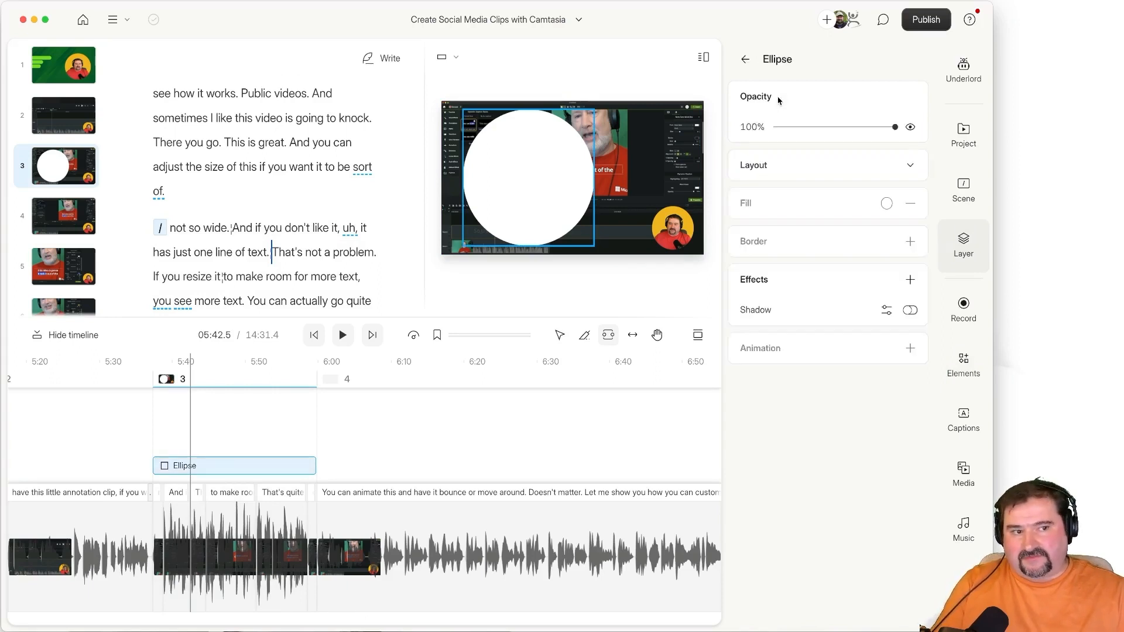
left_click(533, 146)
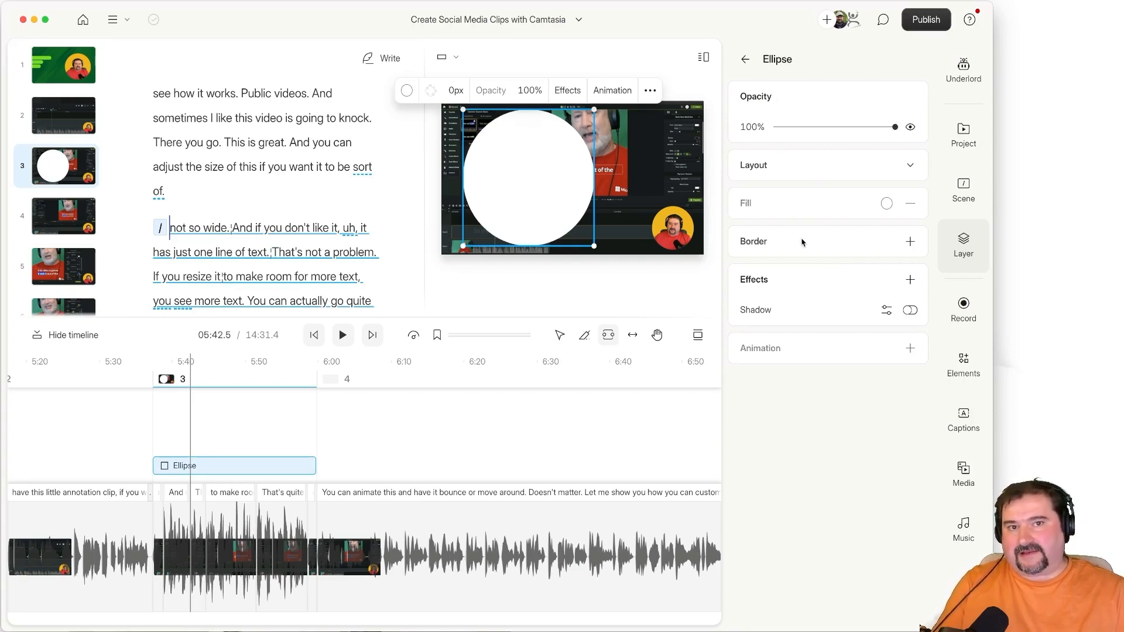
left_click(887, 203)
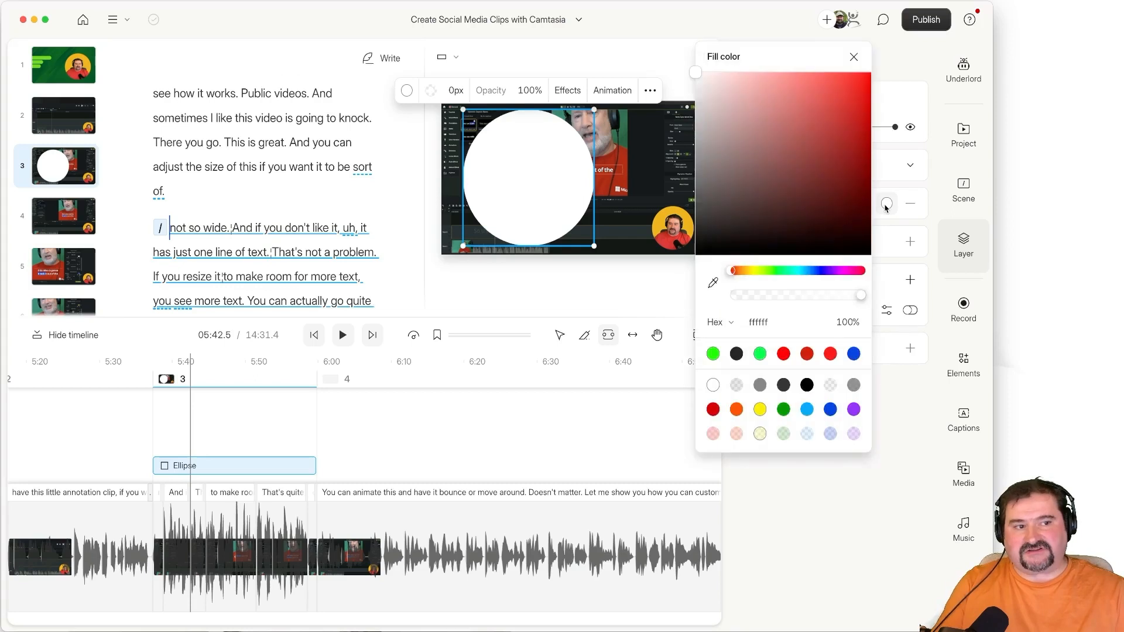
left_click(785, 353)
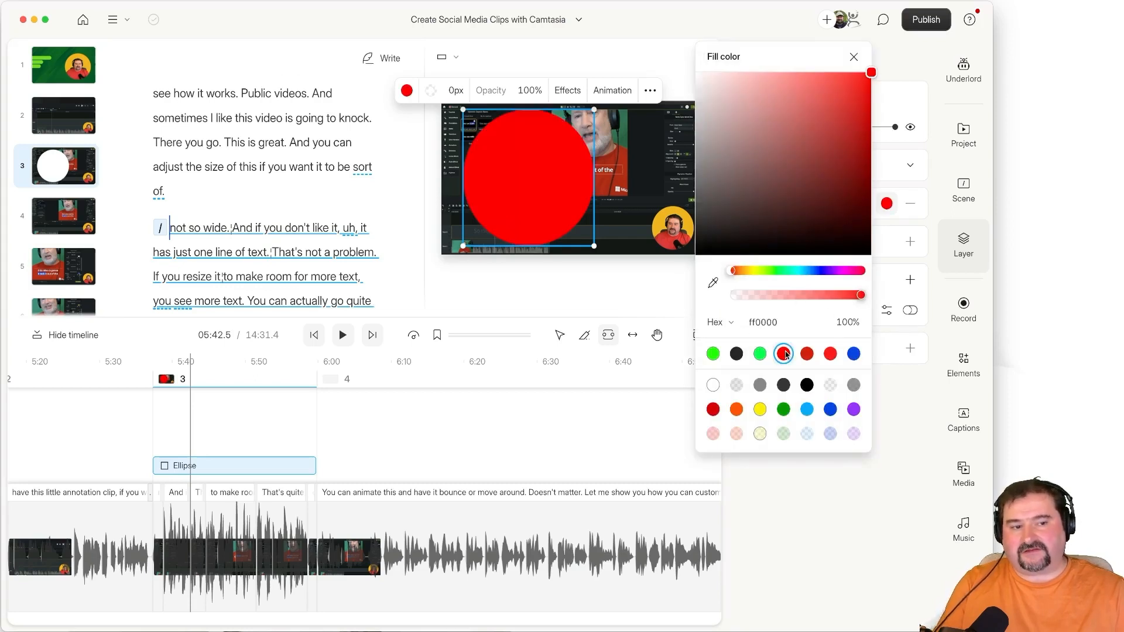
left_click(529, 214)
- Reposition the red circle on the canvas so it sits slightly left of the center
left_click_drag(532, 194, 575, 193)
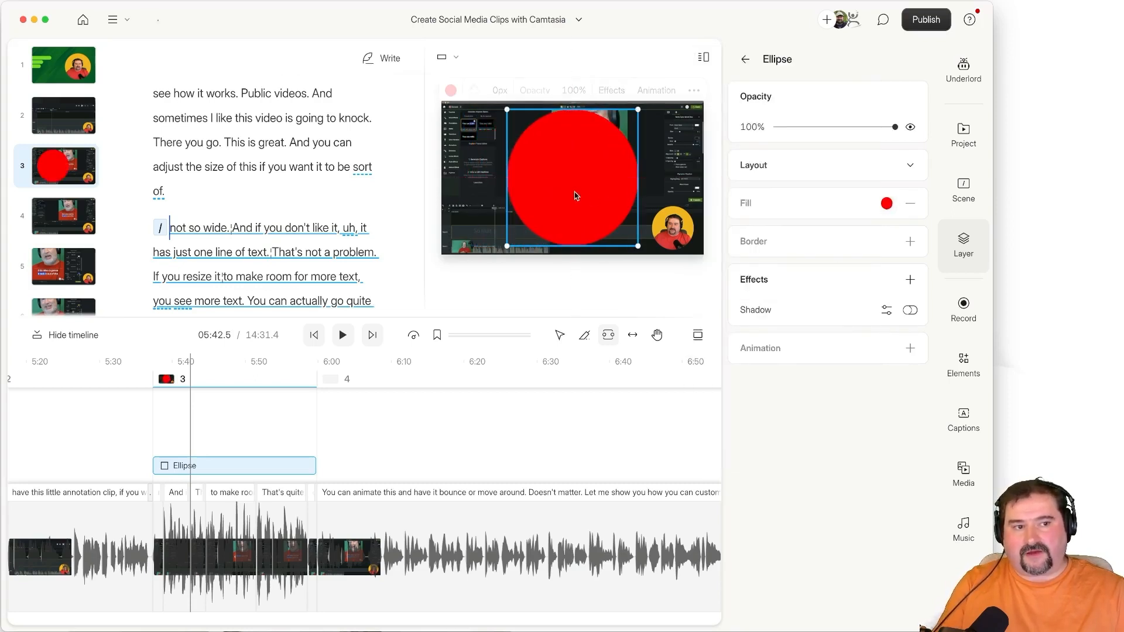
mouse_move(894, 127)
left_mouse_down()
mouse_move(841, 128)
mouse_move(901, 138)
left_mouse_up()
left_click_drag(578, 169, 548, 168)
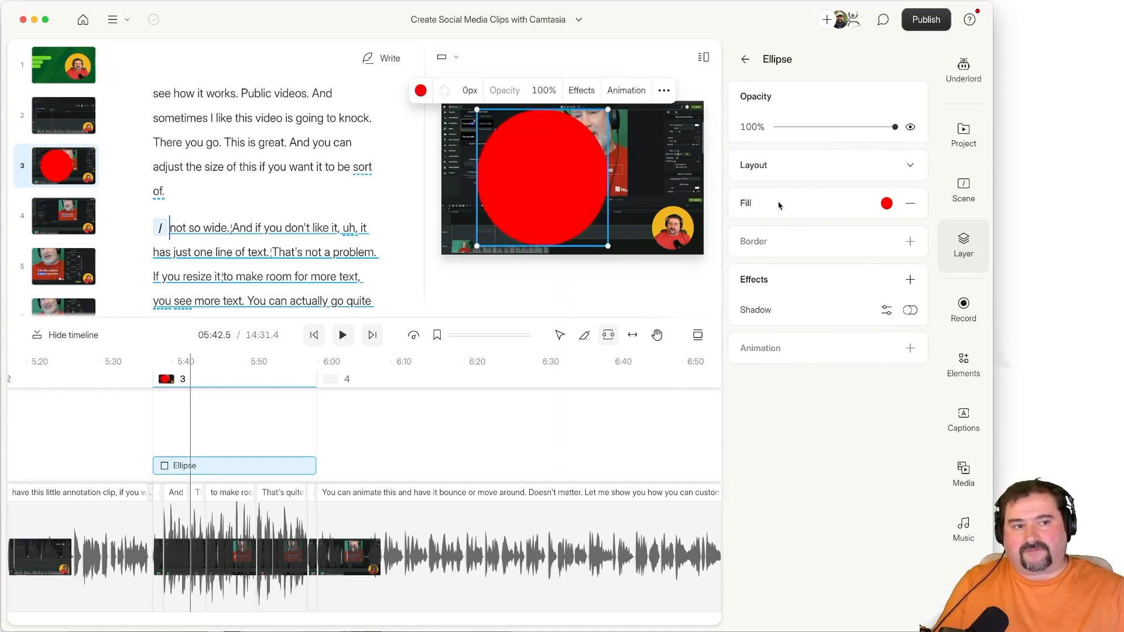